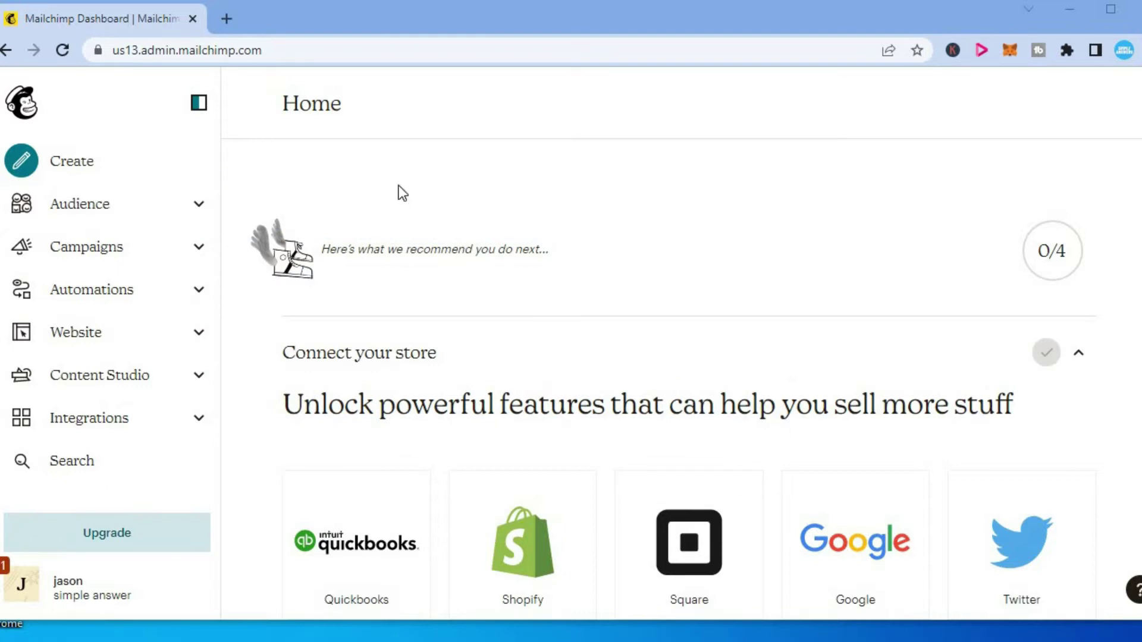
Go to the Audience section and choose 'Add Your Contacts' to reach Import Contacts.
{"action": "left_click", "coordinate": [138, 207]}
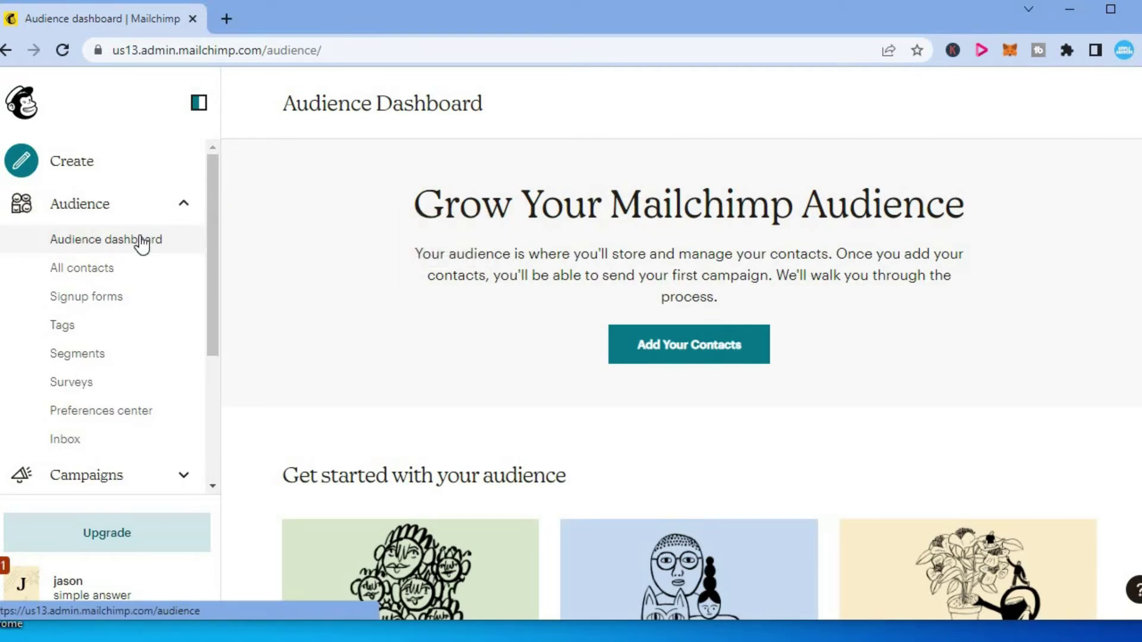
{"action": "left_click", "coordinate": [675, 340]}
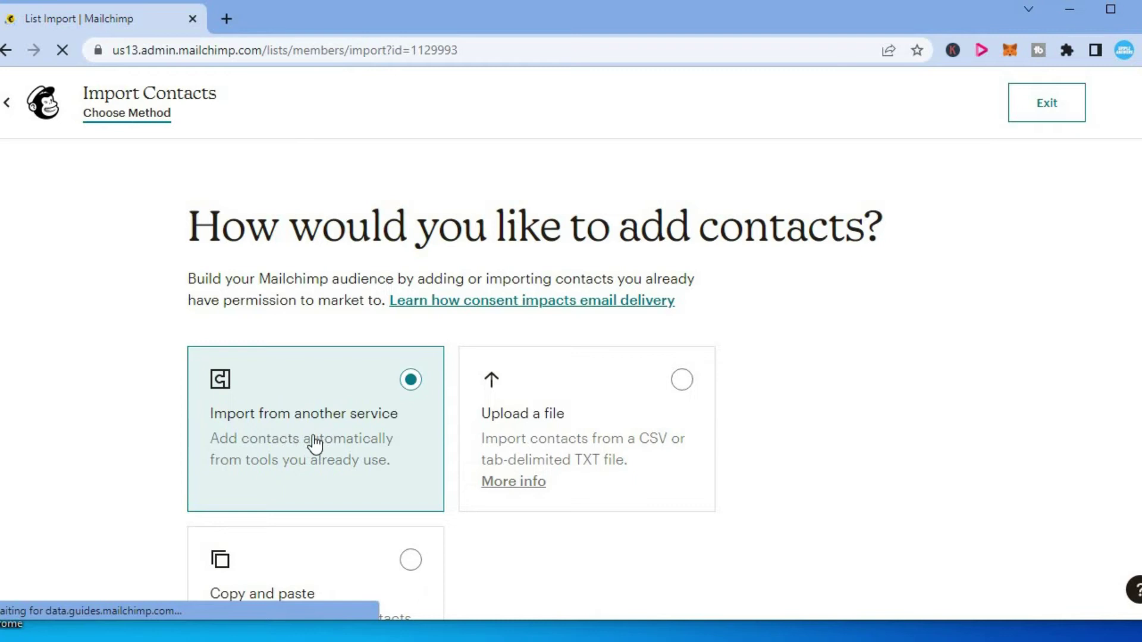
Choose 'Copy and paste' as the import method instead of file upload.
{"action": "left_click", "coordinate": [525, 448]}
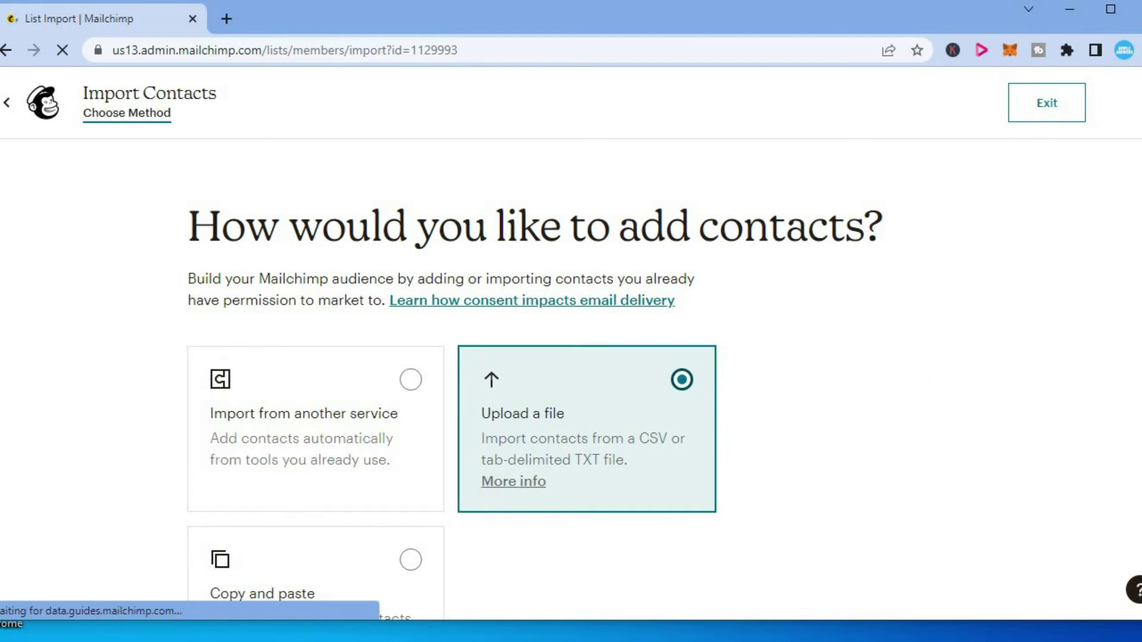
{"action": "scroll", "coordinate": [683, 536], "scroll_direction": "down", "scroll_amount": 2}
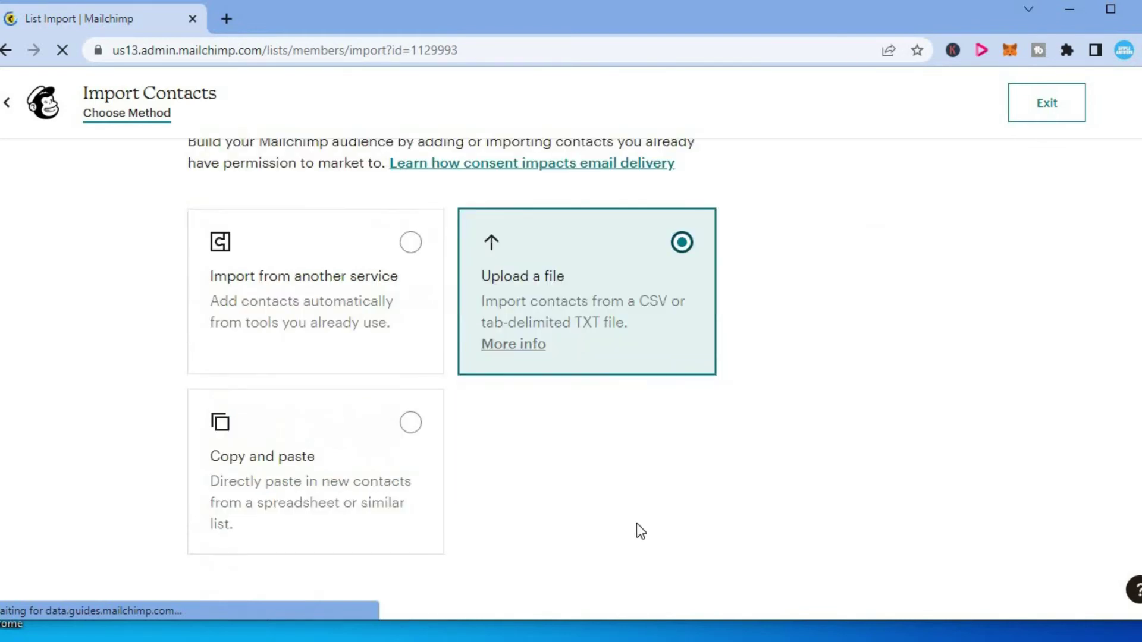
{"action": "left_click", "coordinate": [361, 456]}
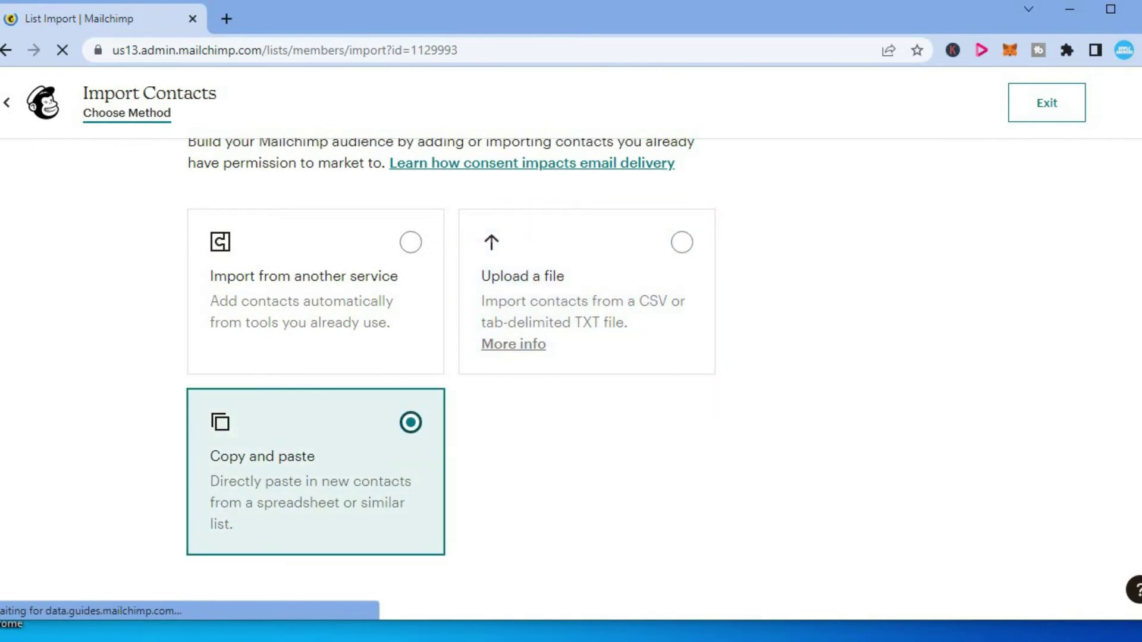
{"action": "scroll", "coordinate": [551, 478], "scroll_direction": "down", "scroll_amount": 1}
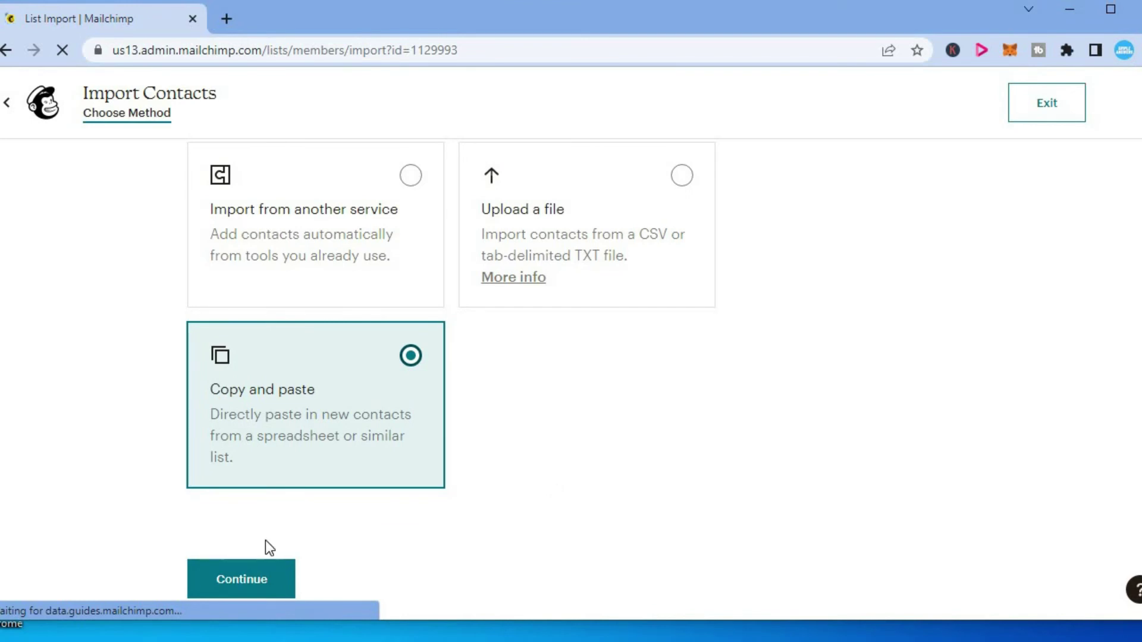
{"action": "left_click", "coordinate": [259, 571]}
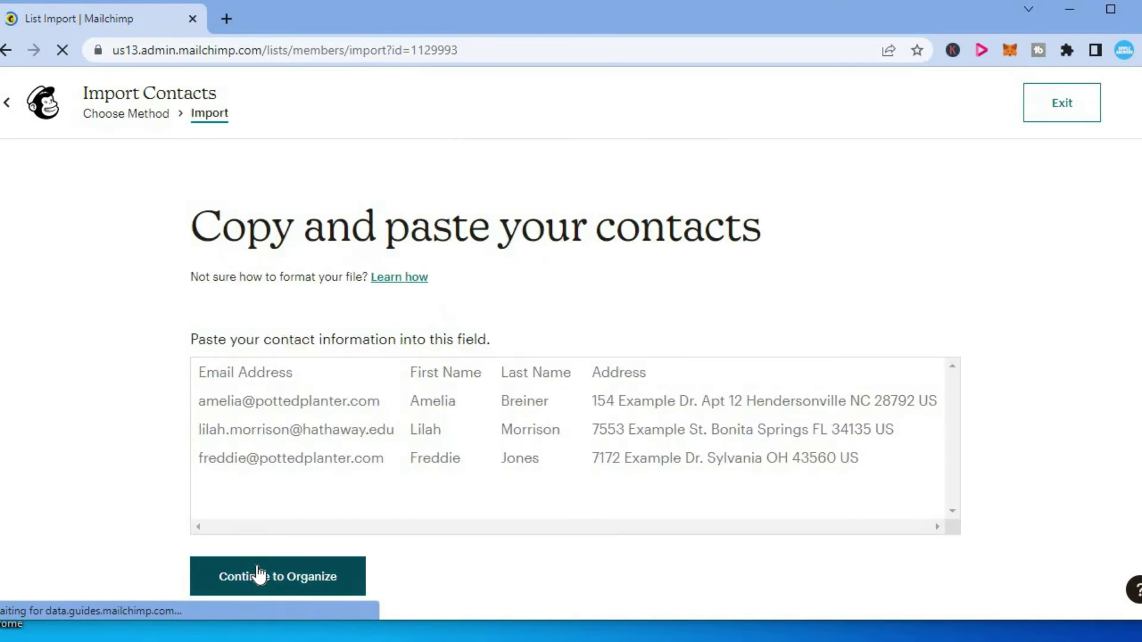